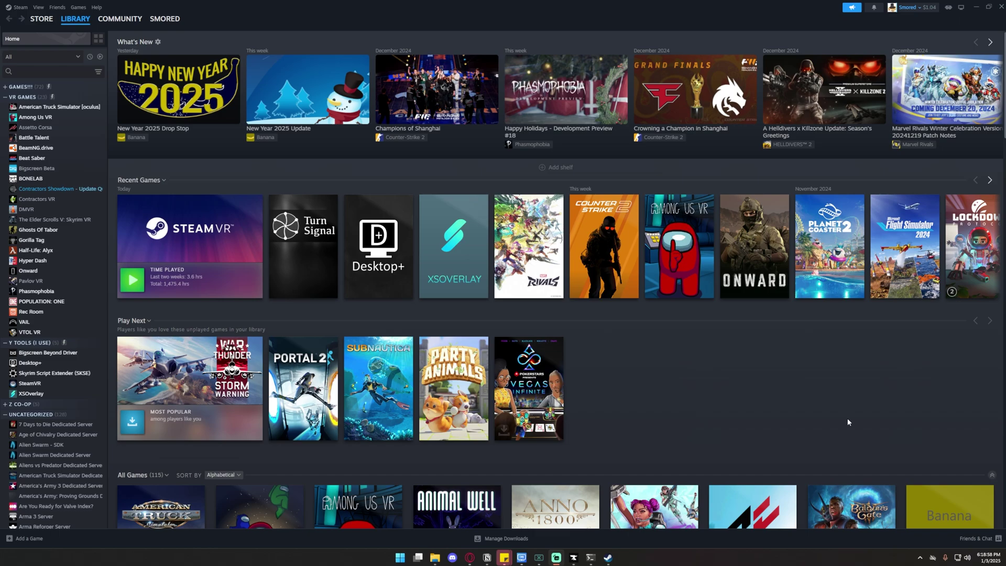
Search the Steam store for desktop+, open the Desktop+ product page, and return to the library.
click(42, 19)
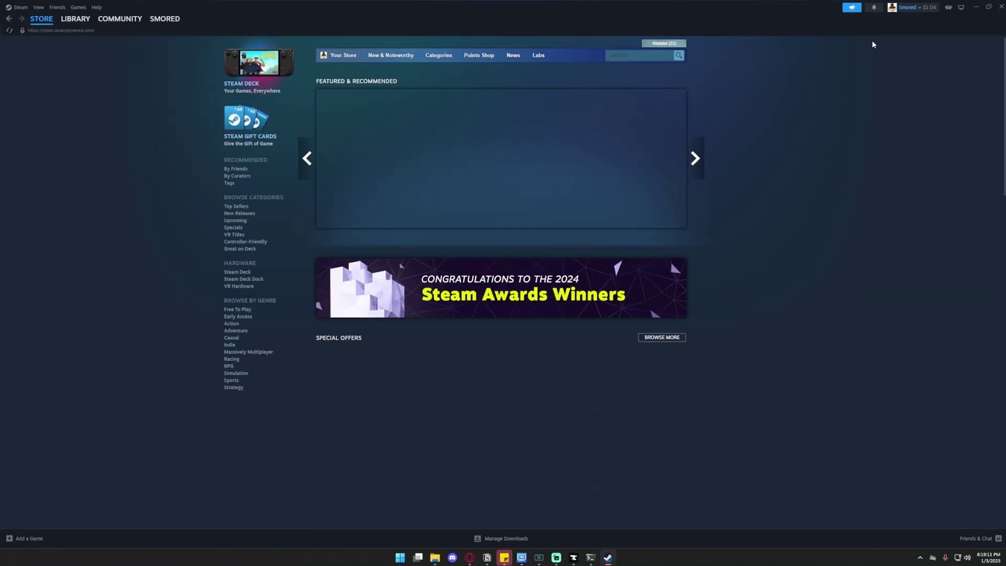
click(656, 57)
text(deskt)
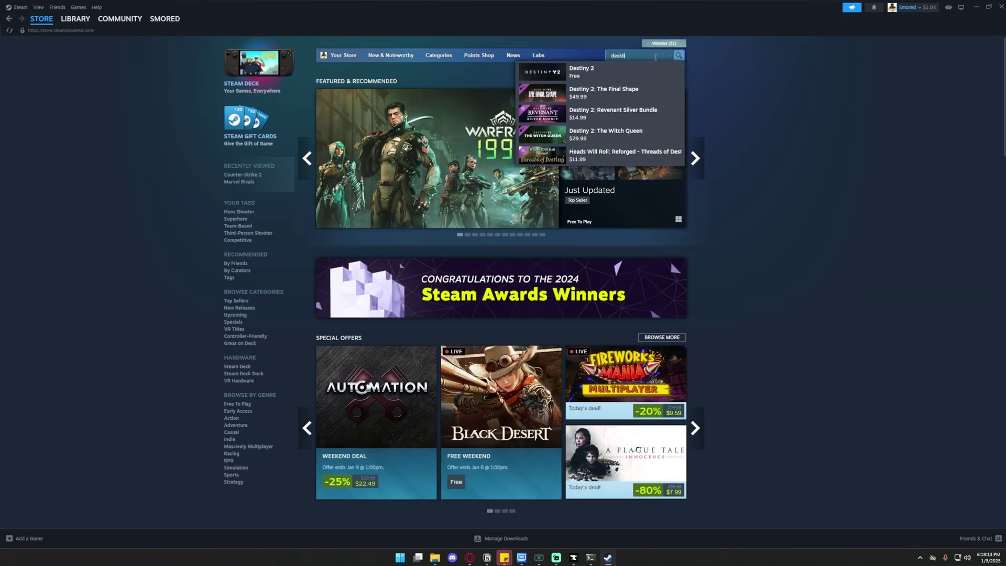
text(op+)
key(Return)
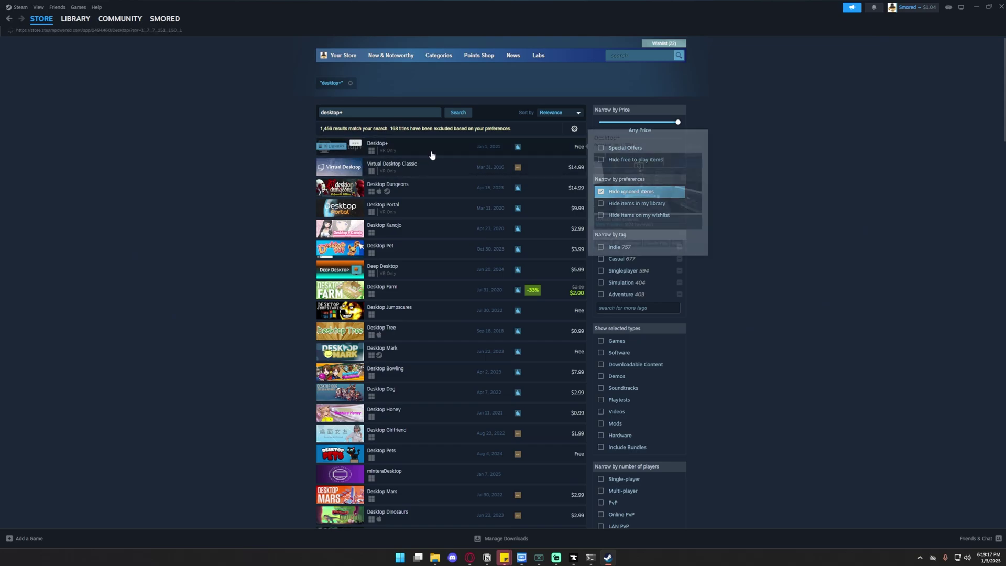
click(360, 148)
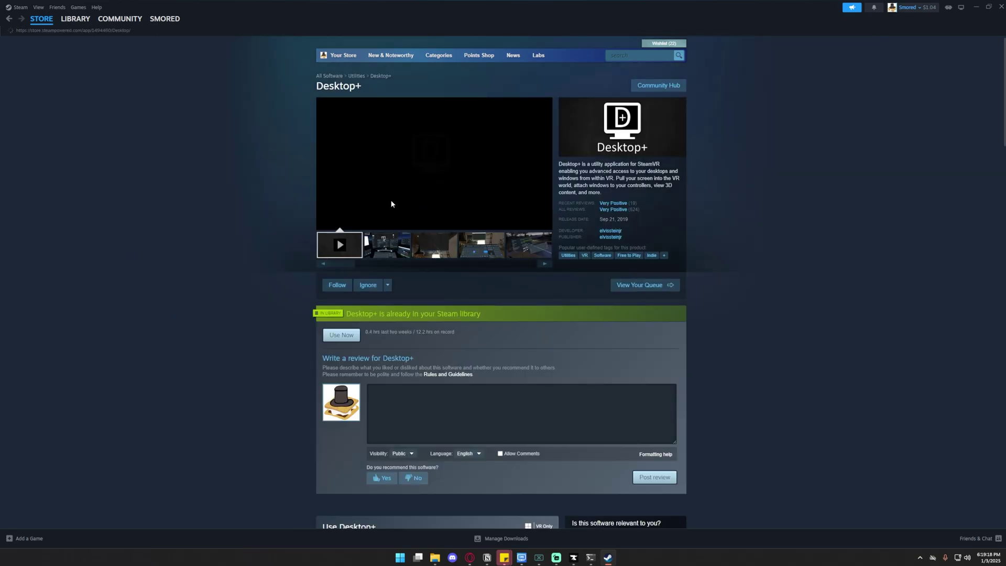
click(75, 26)
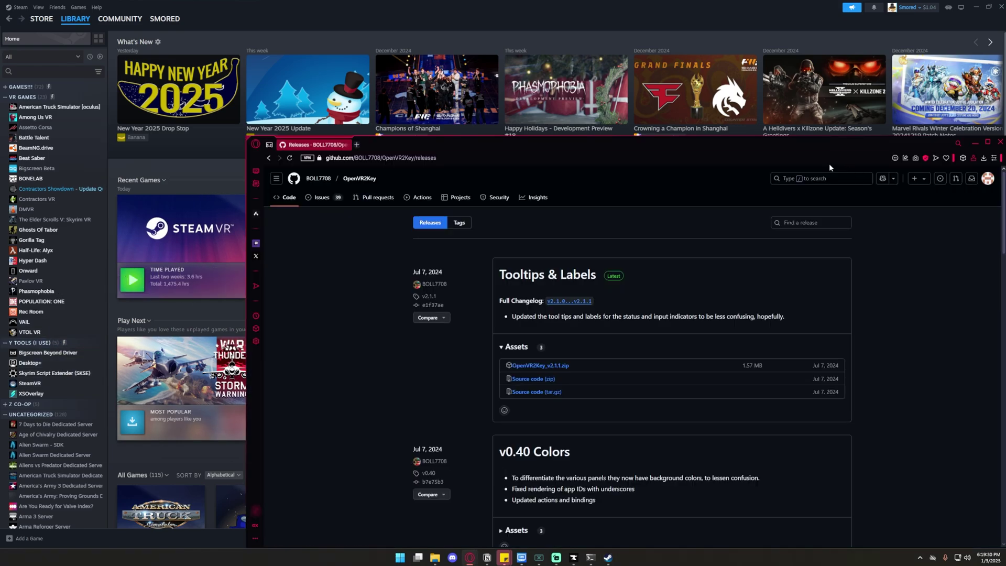
Locate the downloaded OpenVR2Key_v2.1.1.zip in the Downloads folder from the browser's OpenVR2Key releases page.
drag(829, 164, 688, 97)
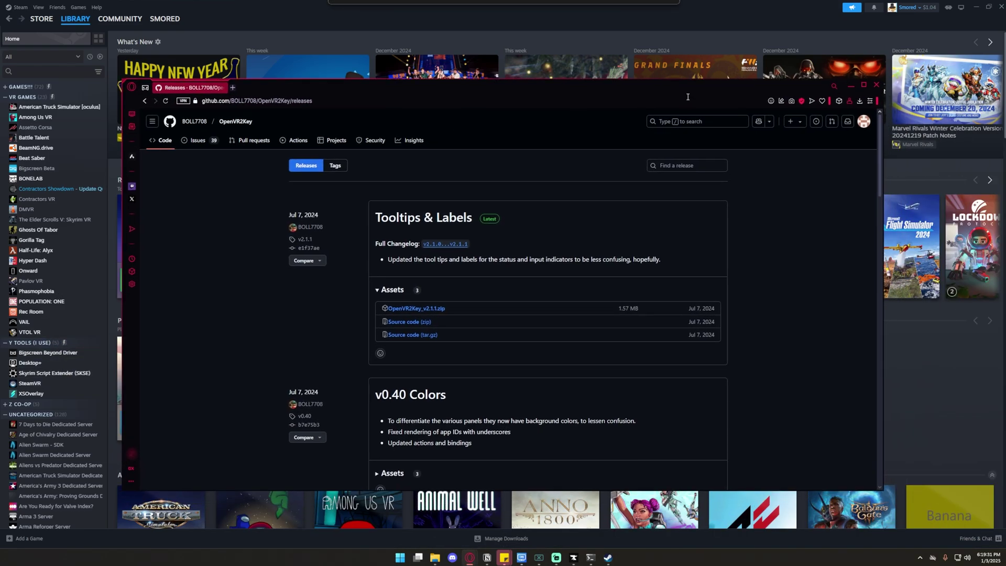
click(861, 102)
click(739, 155)
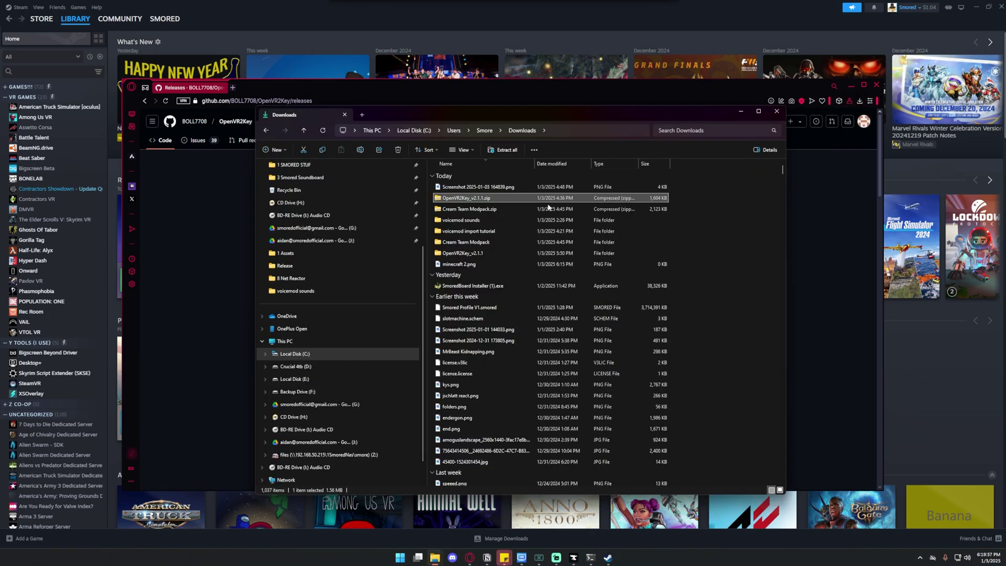
Try to extract OpenVR2Key_v2.1.1.zip into its OpenVR2Key_v2.1.1 folder in Downloads.
right_click(486, 199)
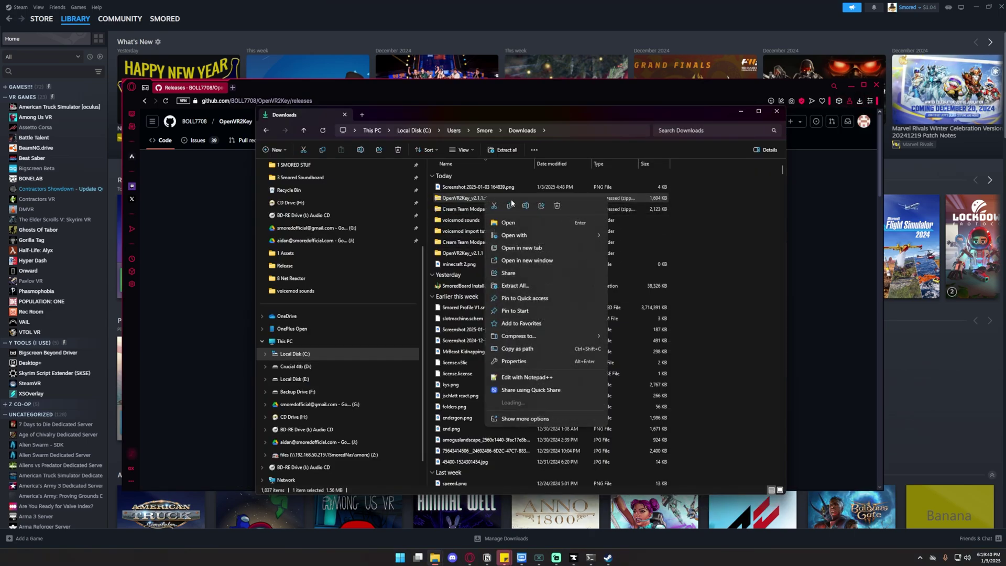
click(533, 285)
click(574, 354)
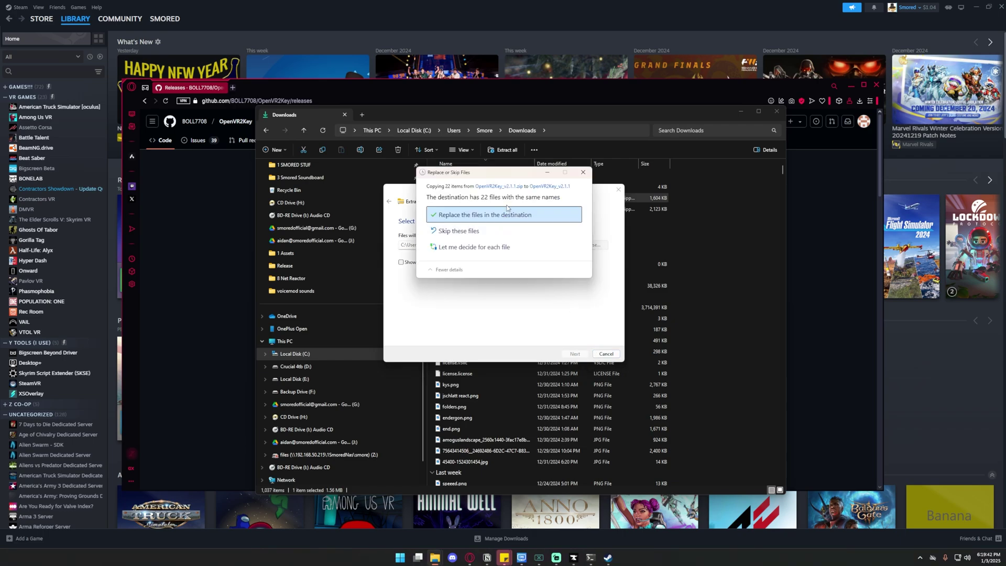
click(586, 171)
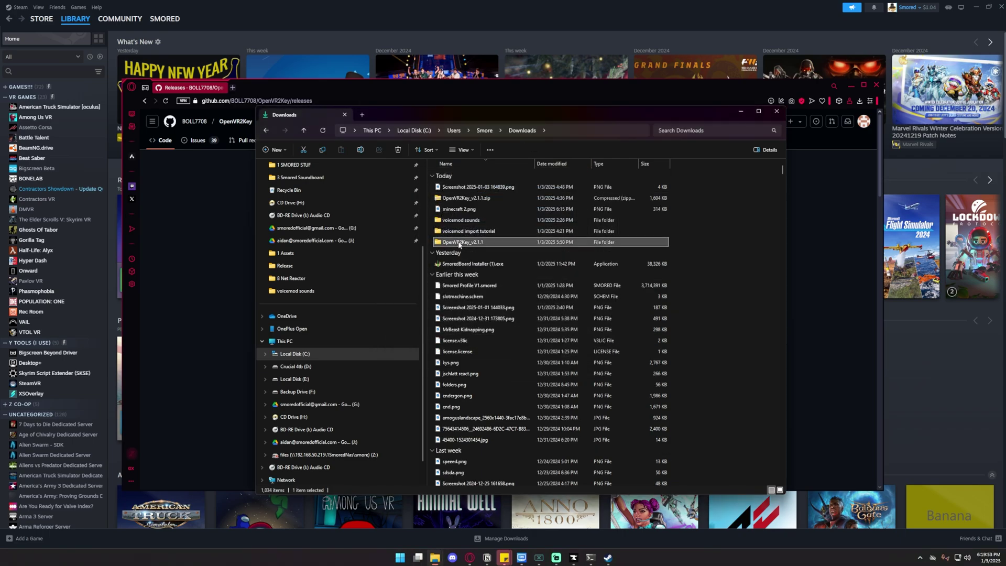
Open the extracted OpenVR2Key_v2.1.1 folder, return to Steam, and add its OpenVR2Key.exe to the library as a non-Steam game.
double_click(459, 243)
click(115, 445)
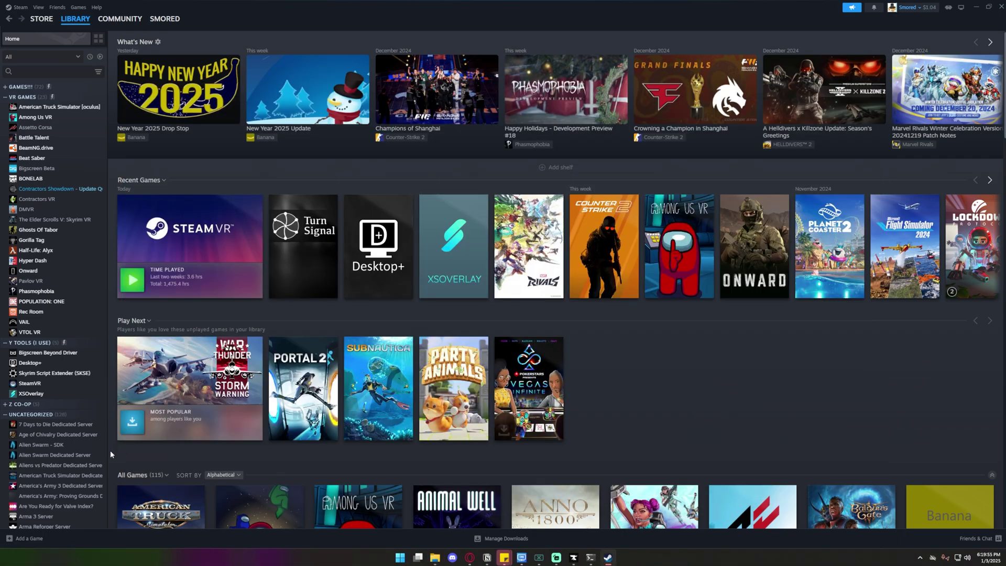
click(36, 539)
click(58, 506)
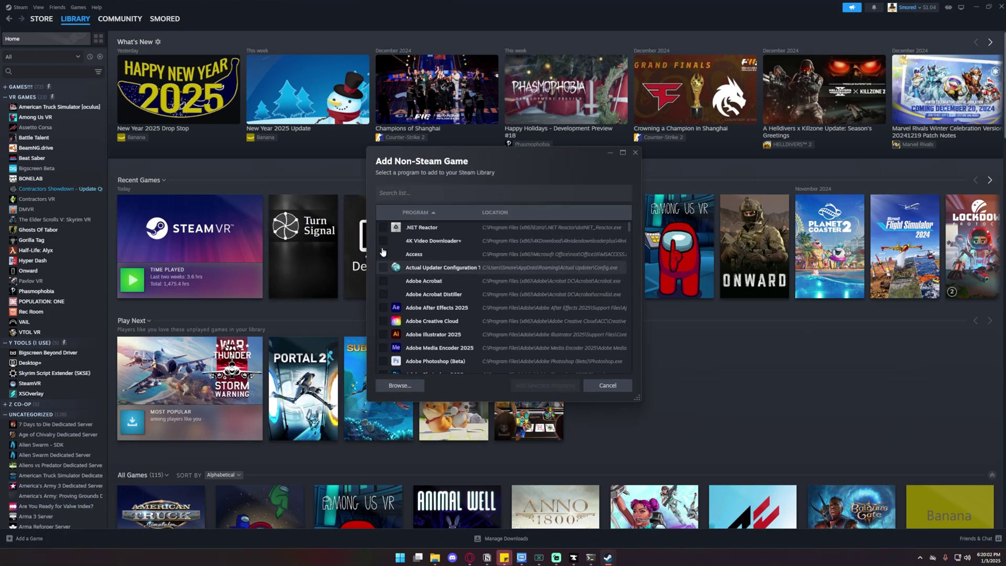
click(400, 385)
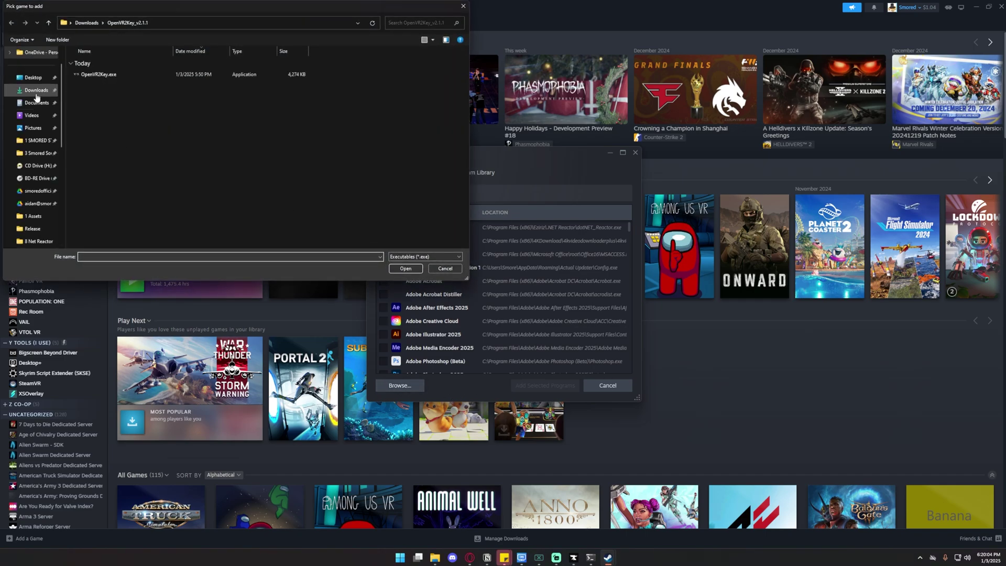
click(36, 90)
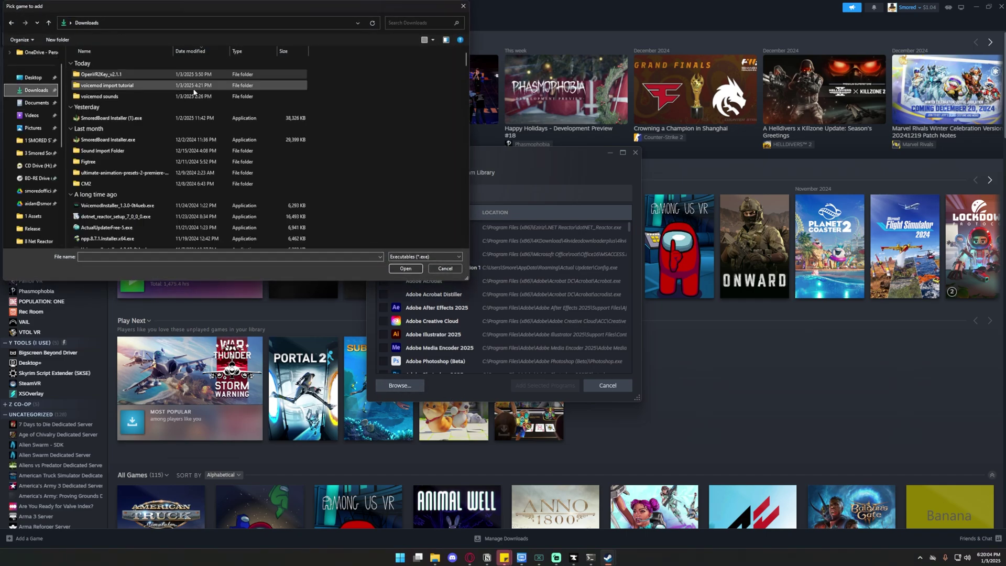
double_click(127, 76)
double_click(140, 74)
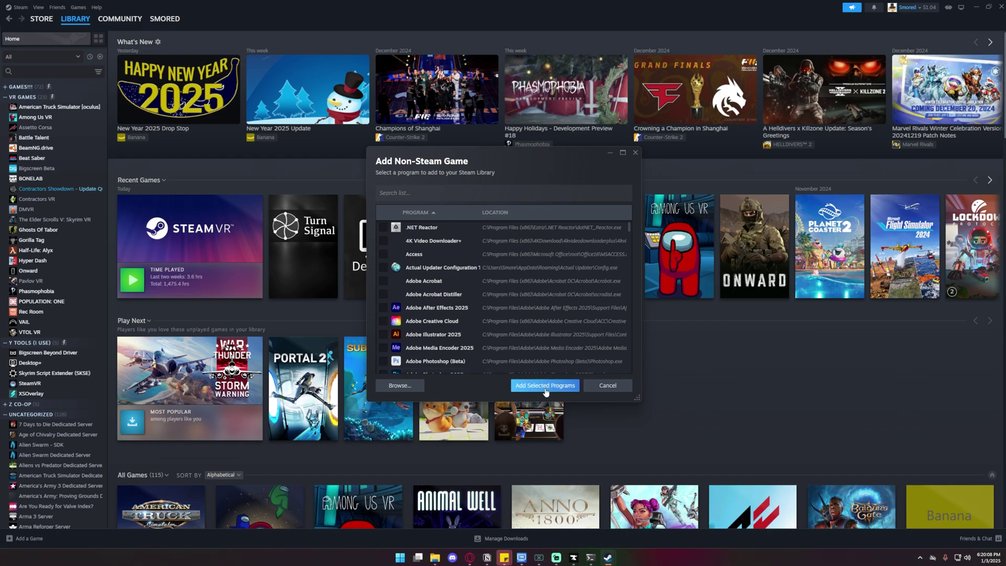
click(544, 385)
Include OpenVR2Key in the VR library through its shortcut properties.
click(58, 335)
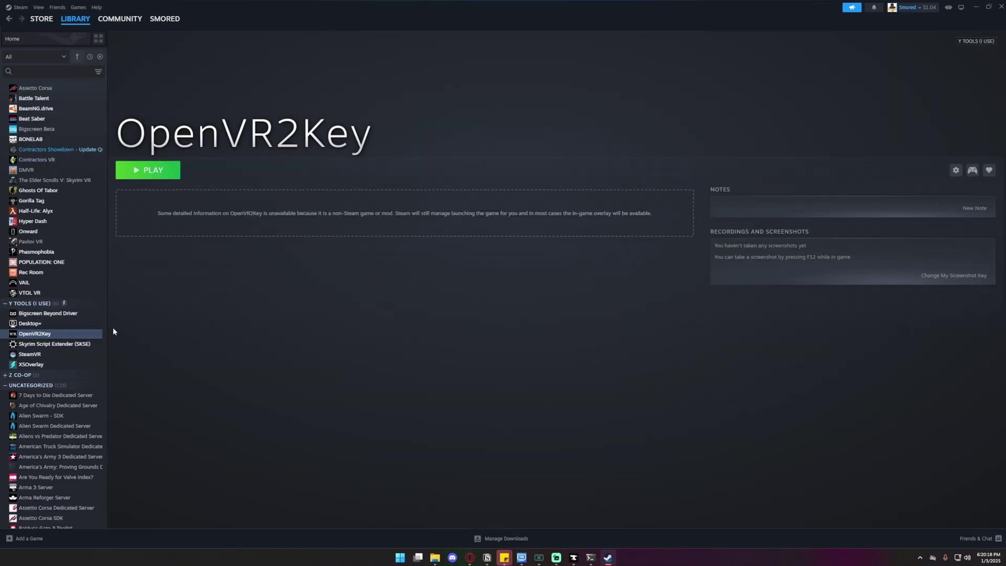
right_click(62, 335)
click(83, 409)
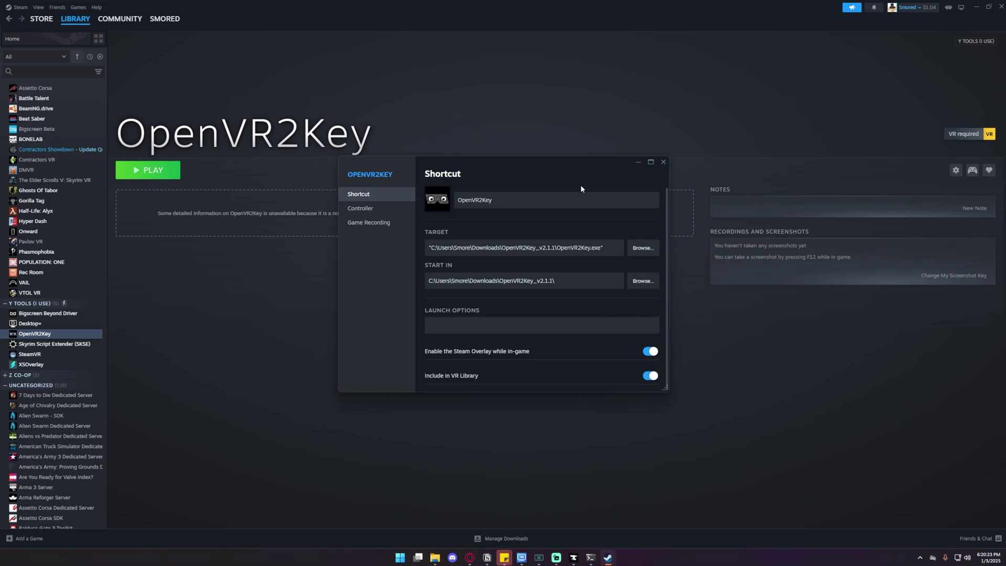
click(662, 162)
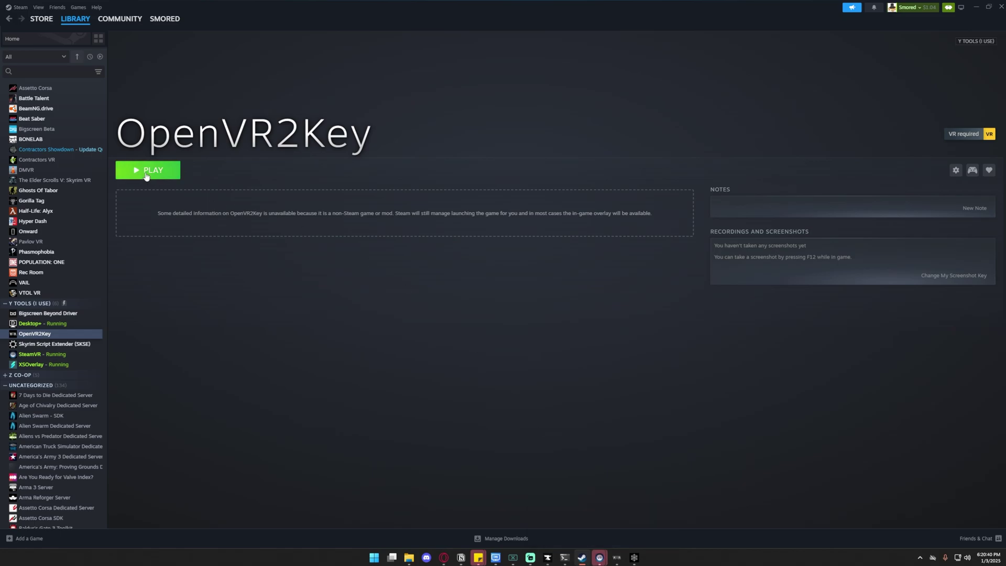
Launch OpenVR2Key and open the startup overlay apps selection in the SteamVR startup and shutdown settings.
click(146, 170)
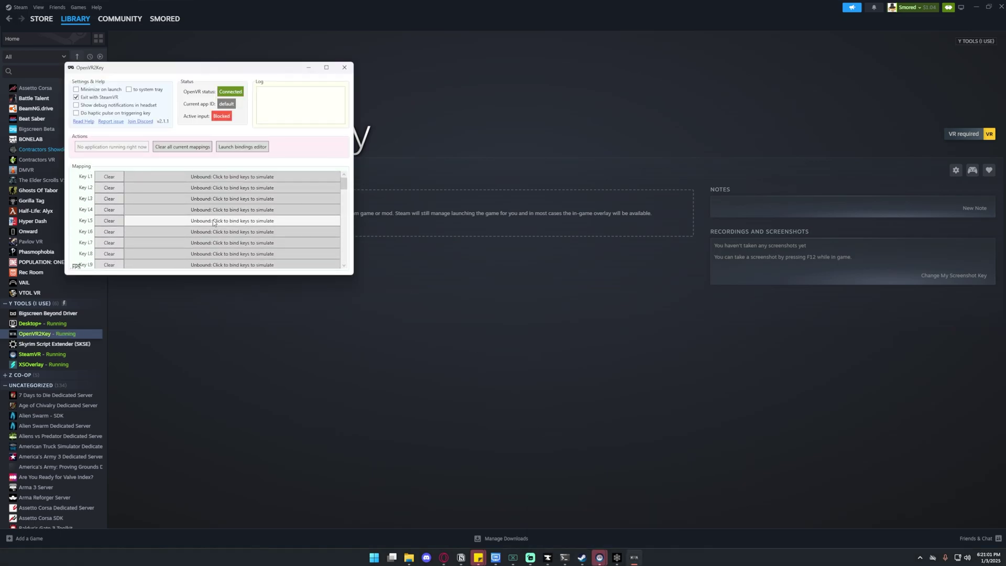
click(580, 557)
mouse_move(599, 556)
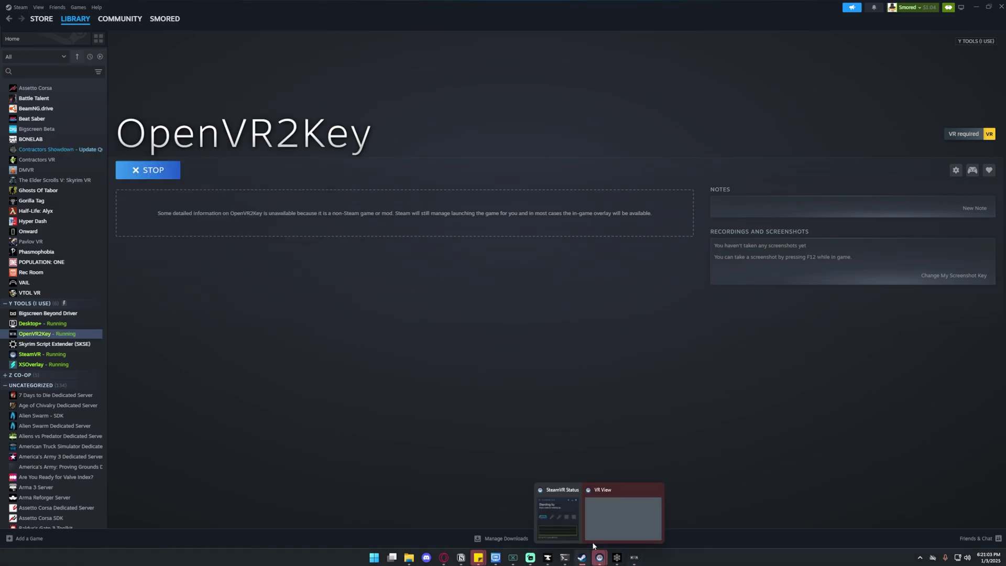
click(561, 517)
click(574, 209)
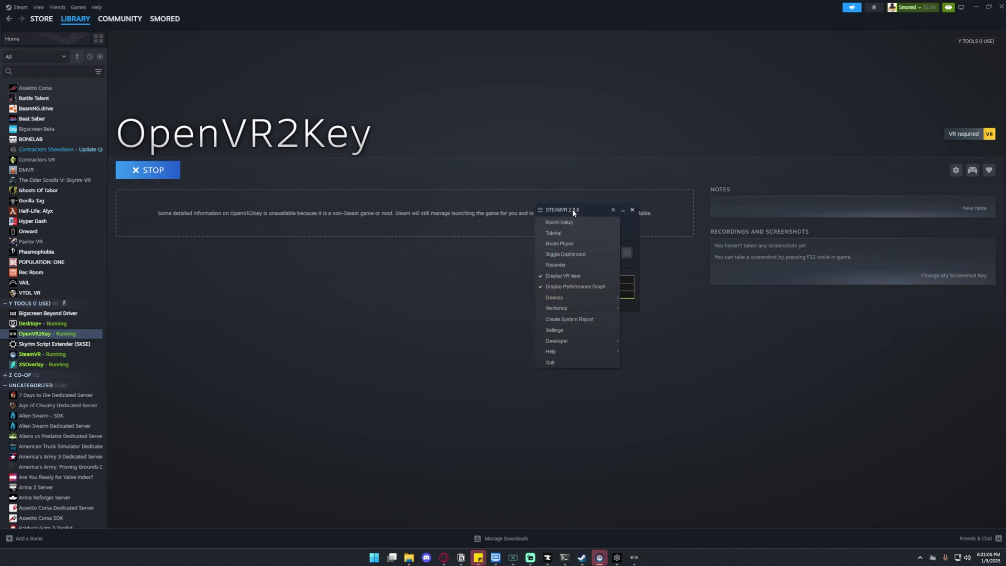
click(572, 337)
click(545, 381)
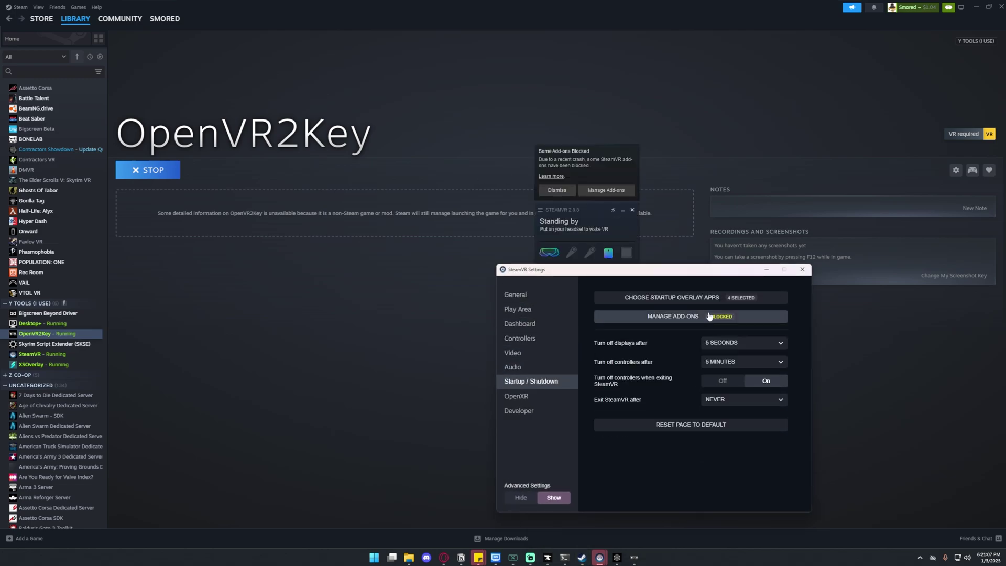
click(638, 300)
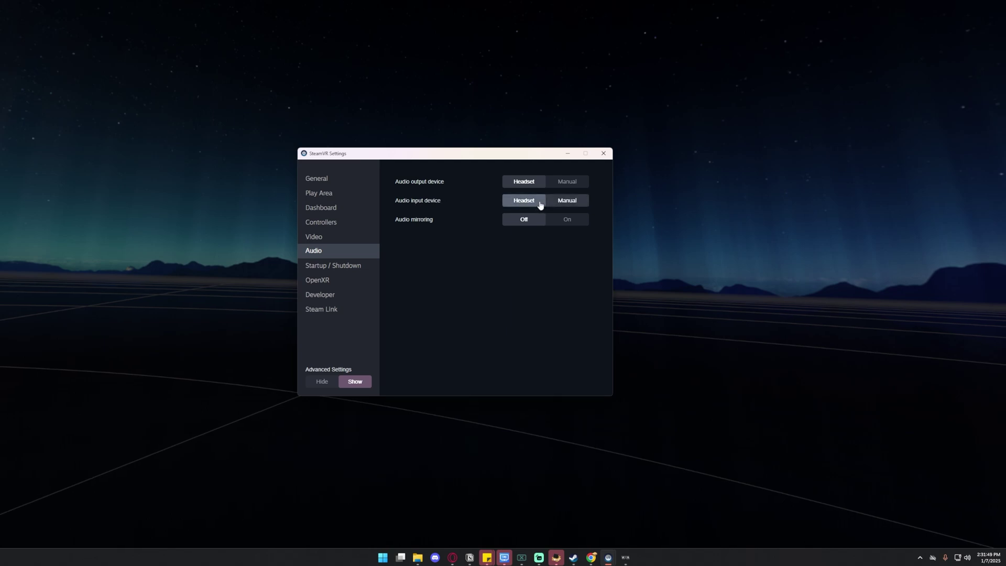
Set the audio input device to Manual in the SteamVR audio settings.
click(568, 202)
click(495, 225)
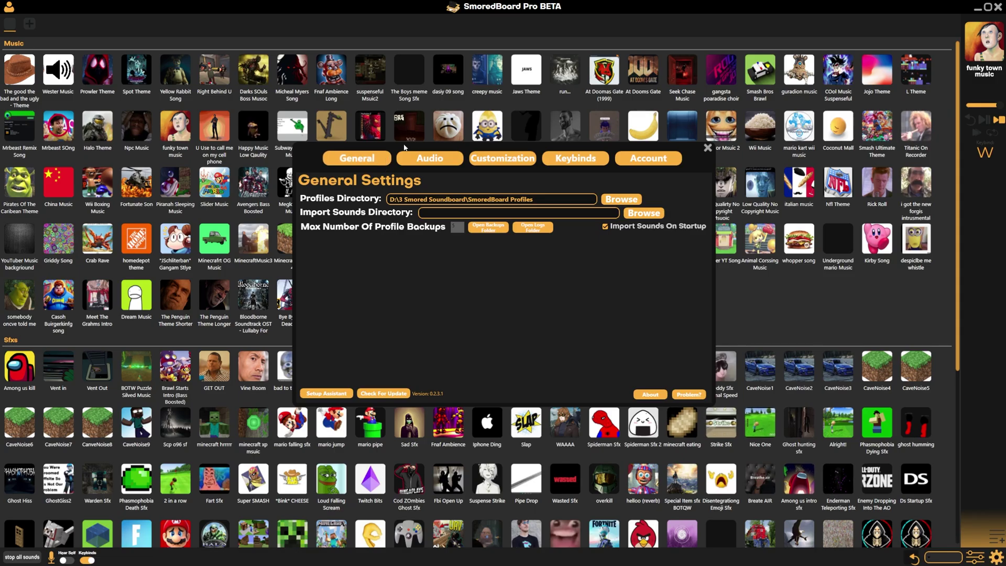
In SmoredBoard's audio settings, set the headphones to Speakers (Beyond Audio Strap) and the microphone to Microphone (Beyond).
click(427, 159)
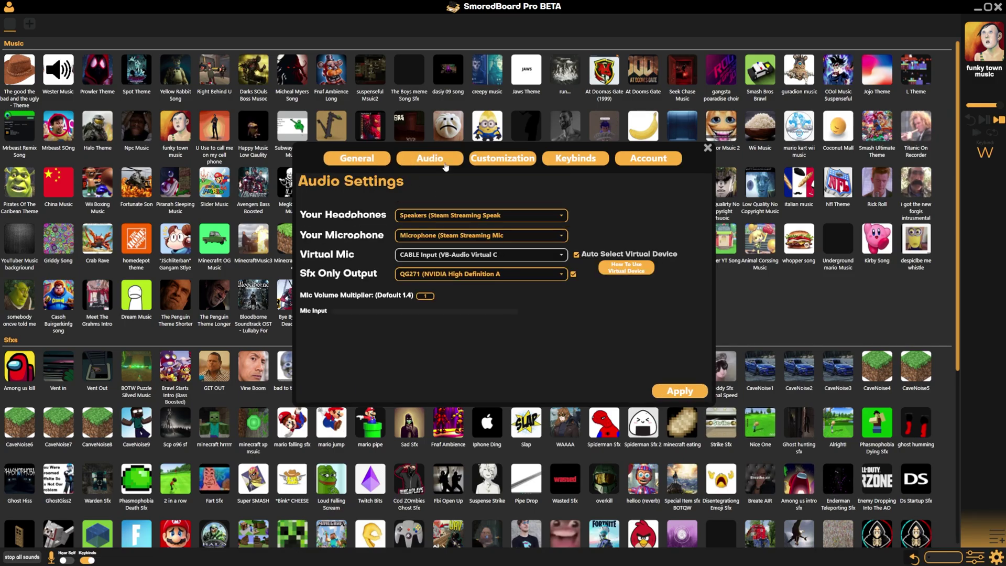
click(468, 216)
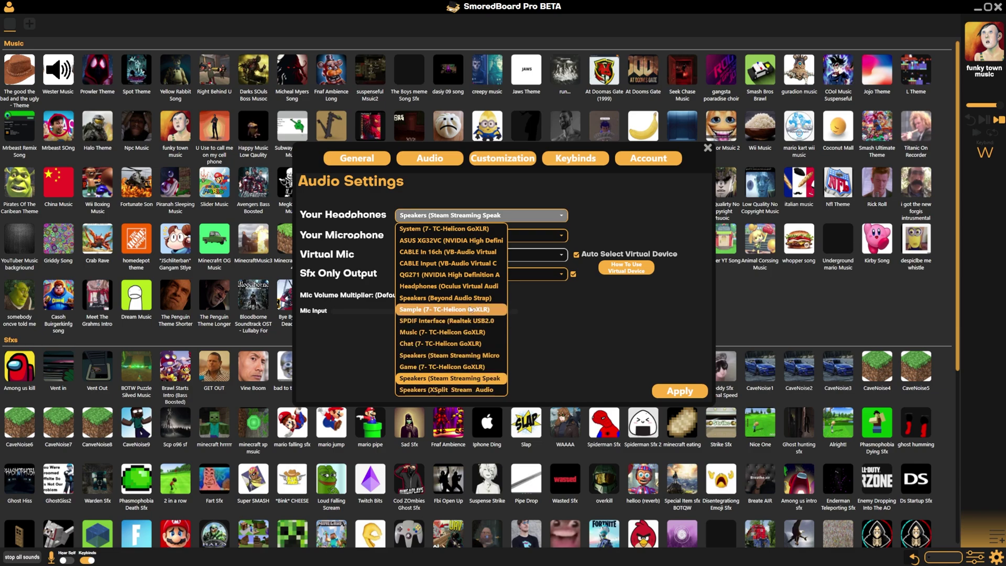
click(448, 298)
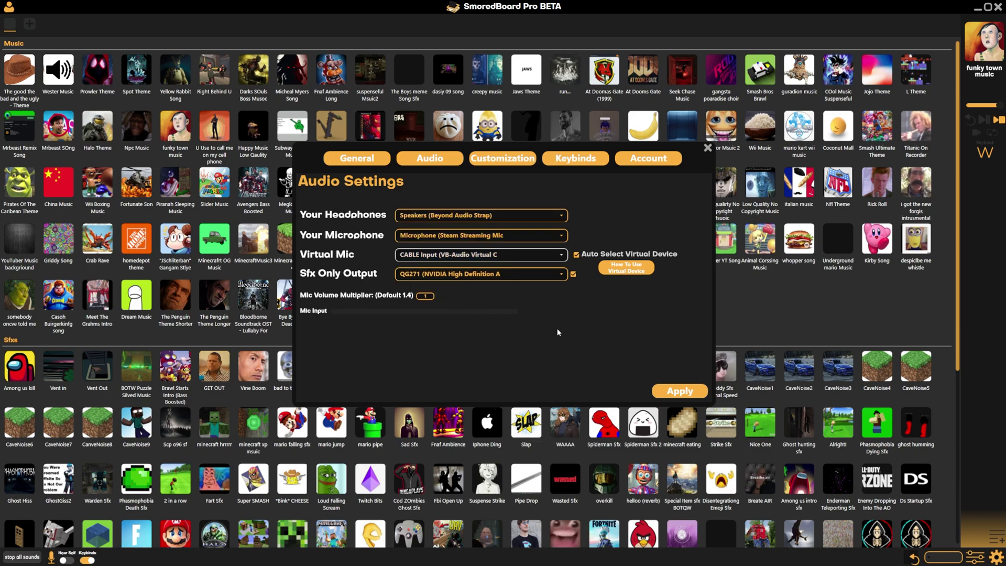
click(507, 236)
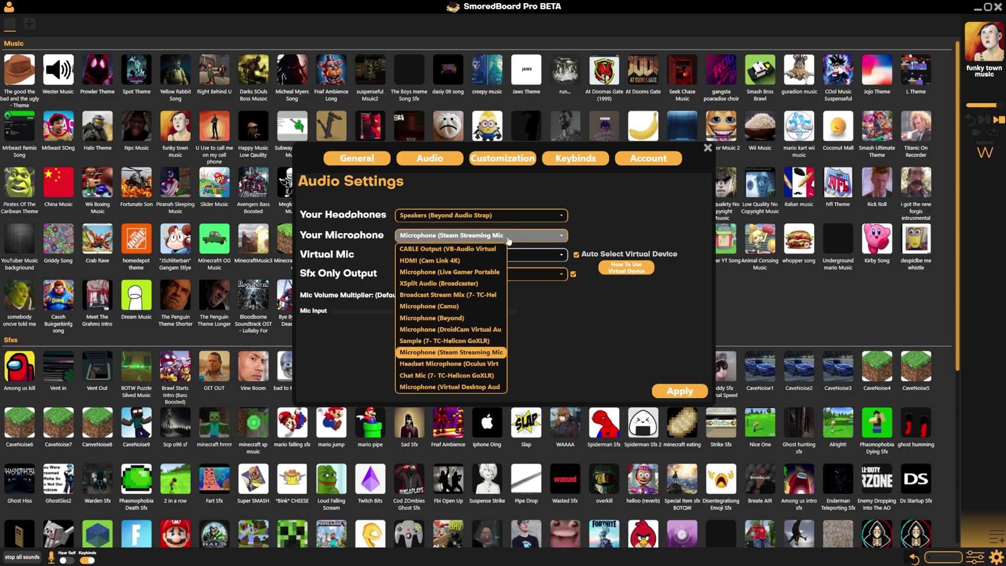
click(468, 319)
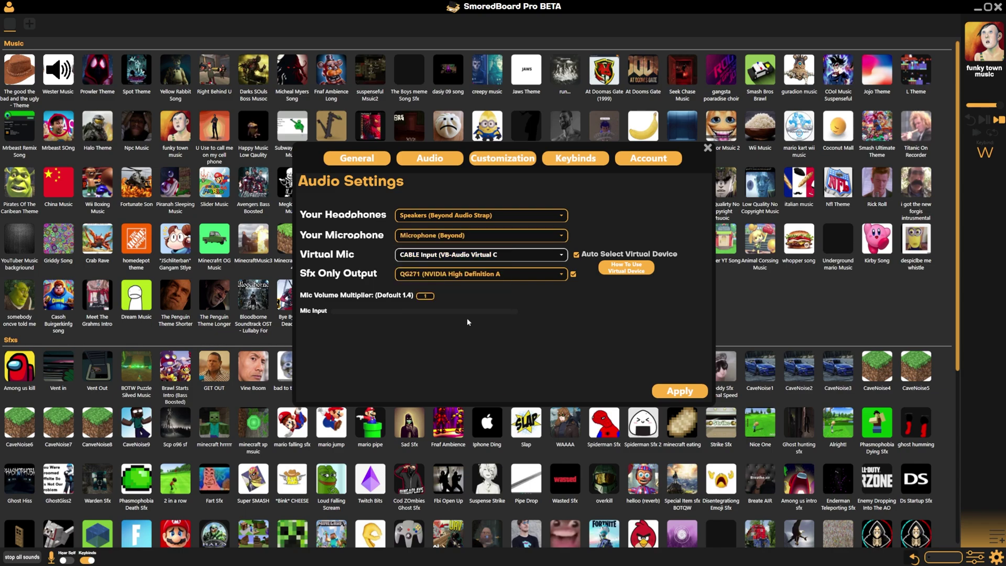
click(488, 235)
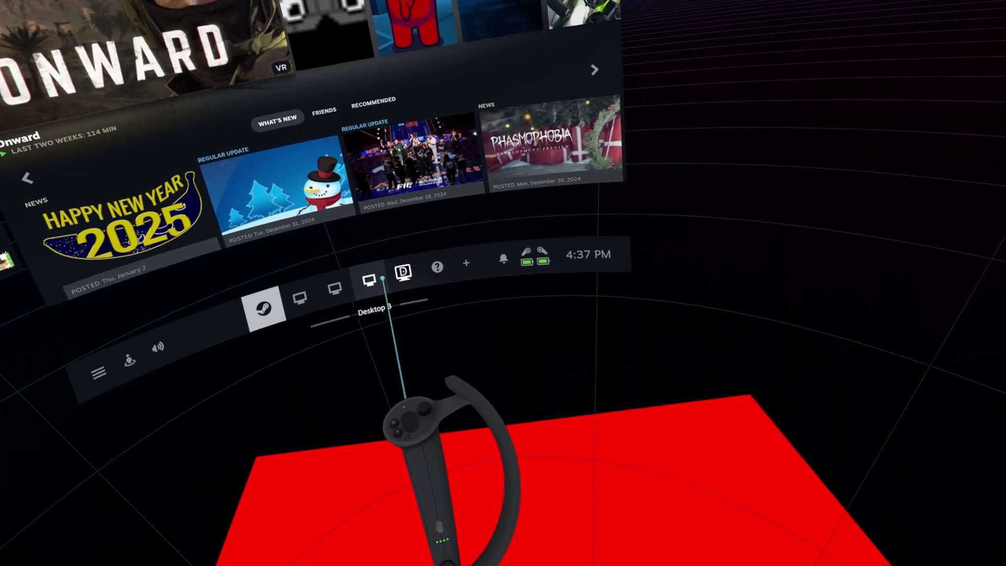
Open Desktop+ in the VR dashboard, add a new overlay, and hide the additional desktop 3 overlay.
click(383, 313)
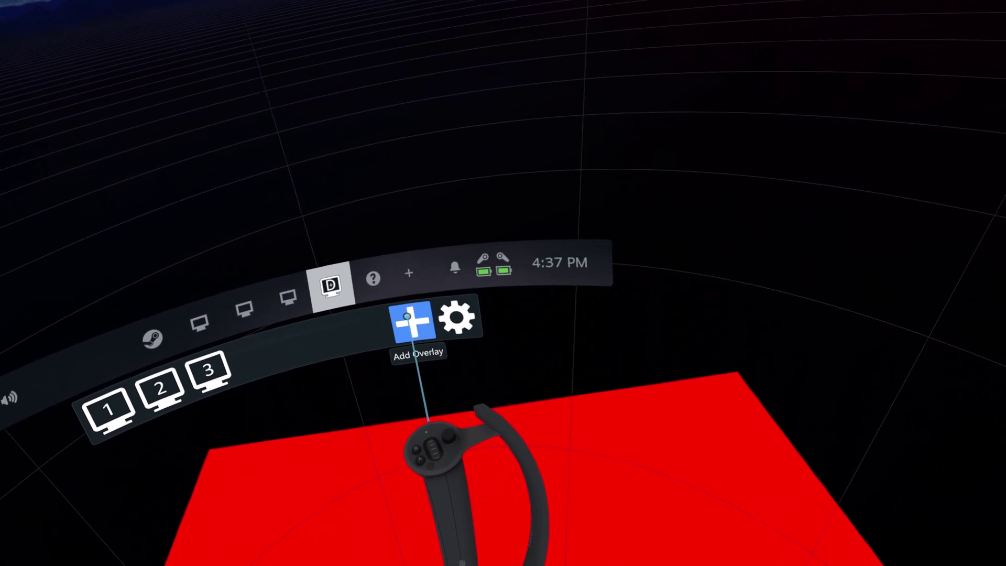
click(426, 338)
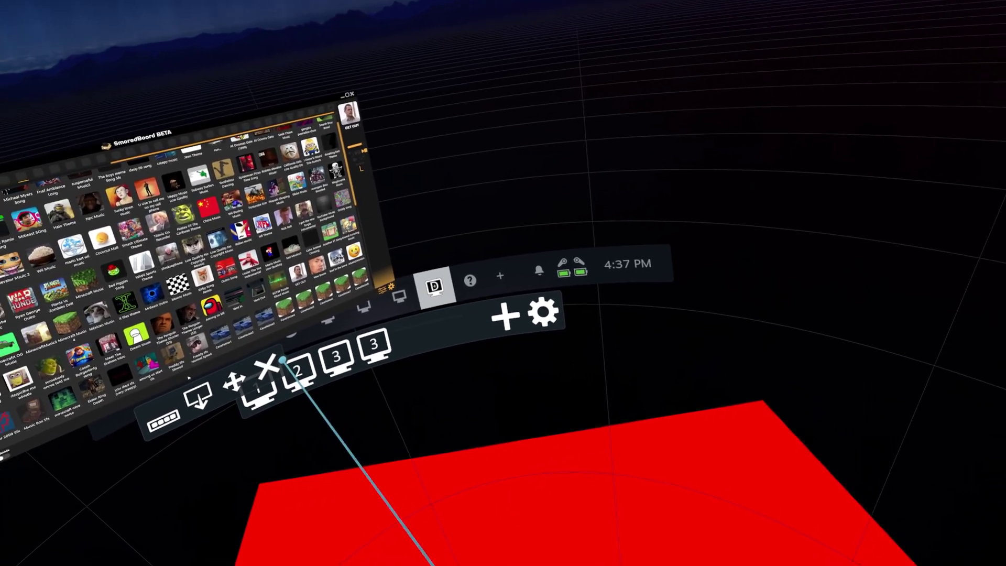
click(281, 360)
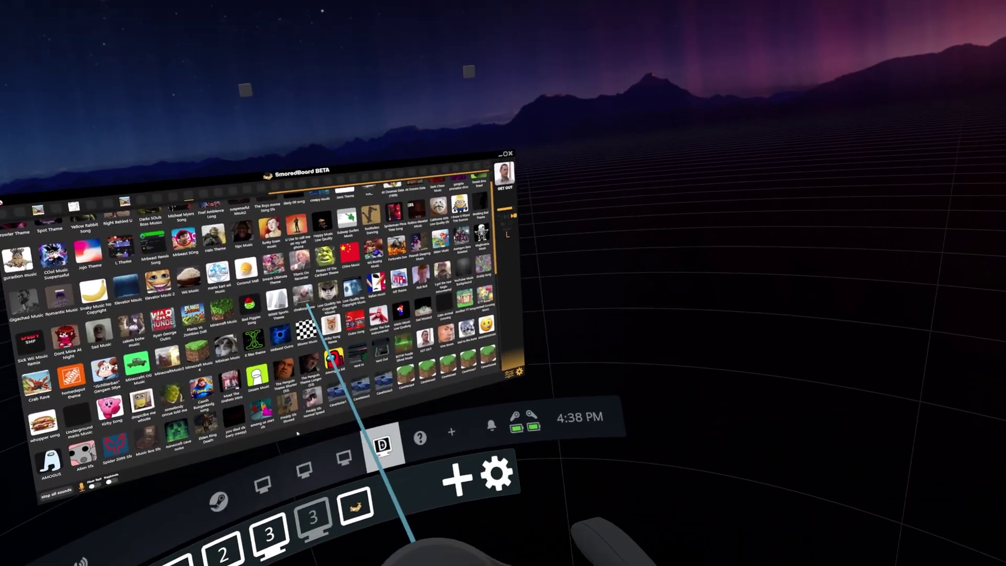
Open the properties of the additional desktop 3 overlay and set its origin to Left Controller.
mouse_move(333, 326)
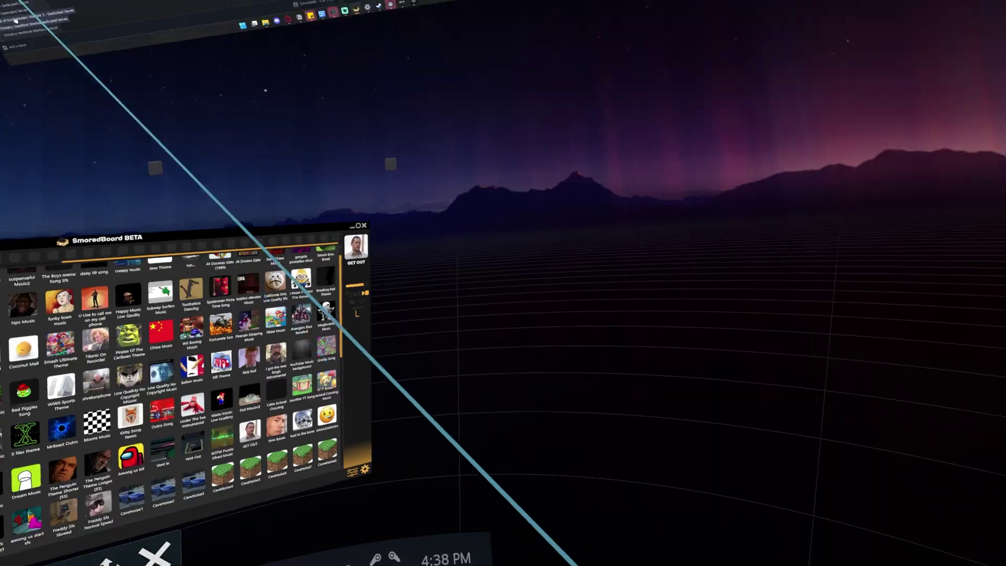
click(394, 281)
click(291, 299)
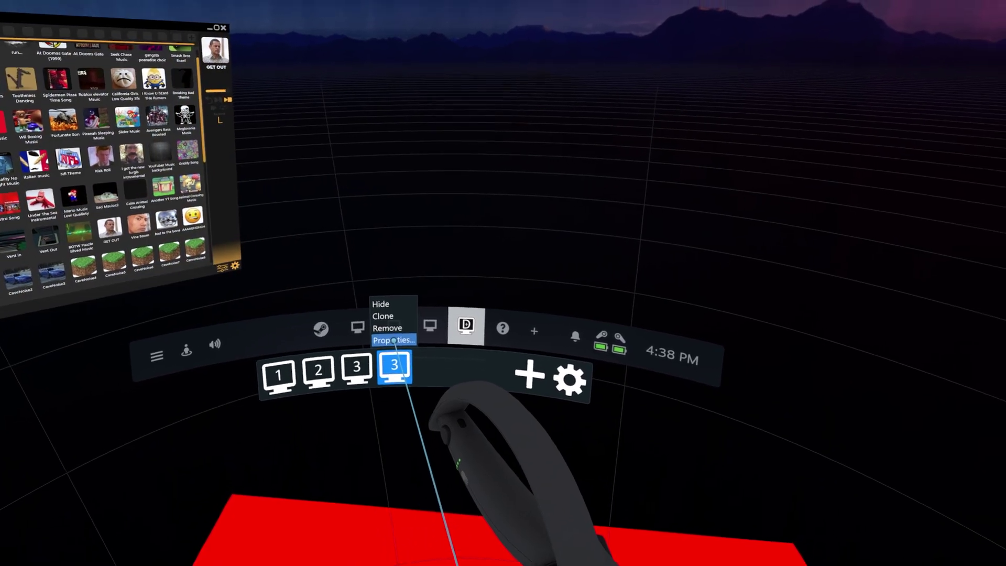
click(393, 340)
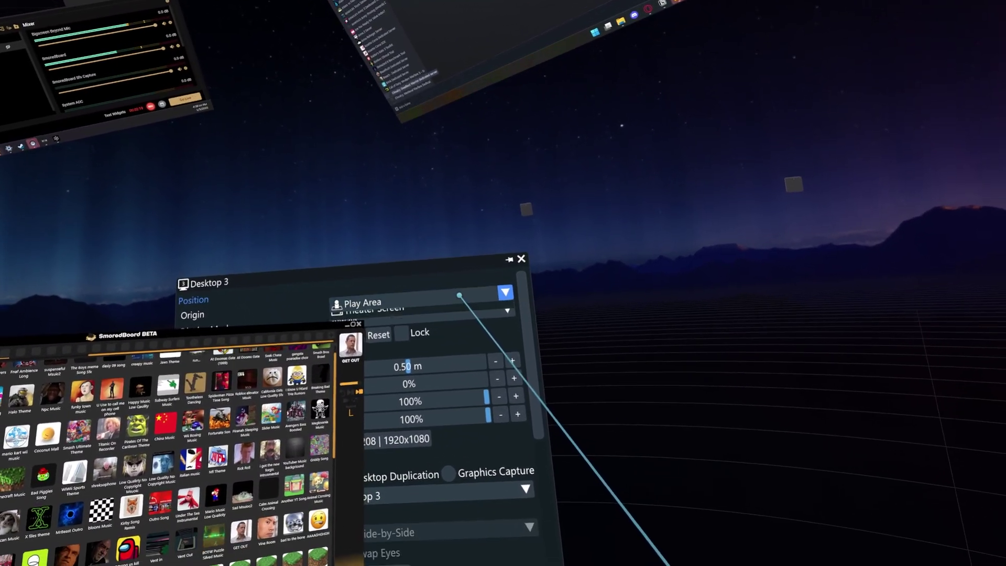
click(495, 339)
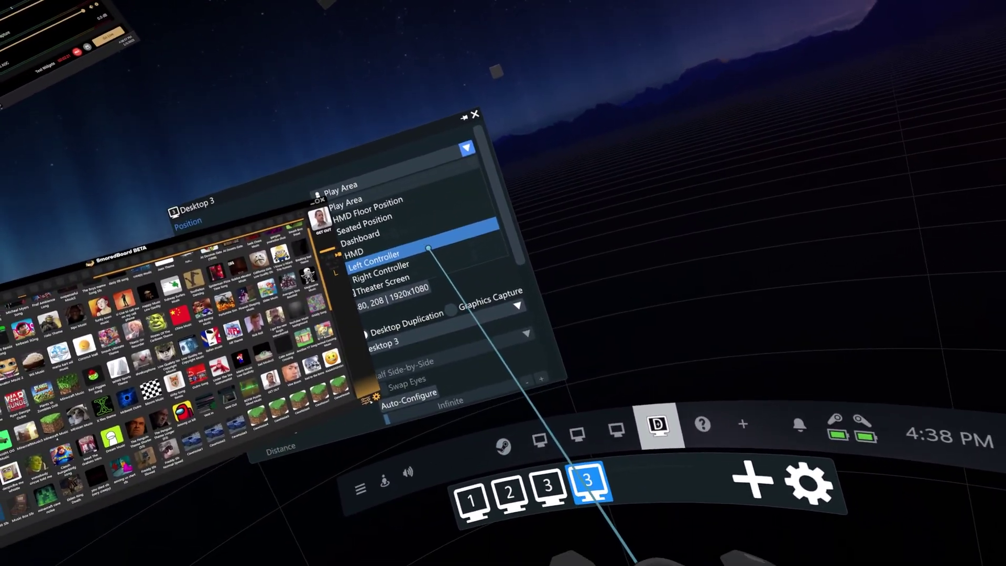
click(356, 399)
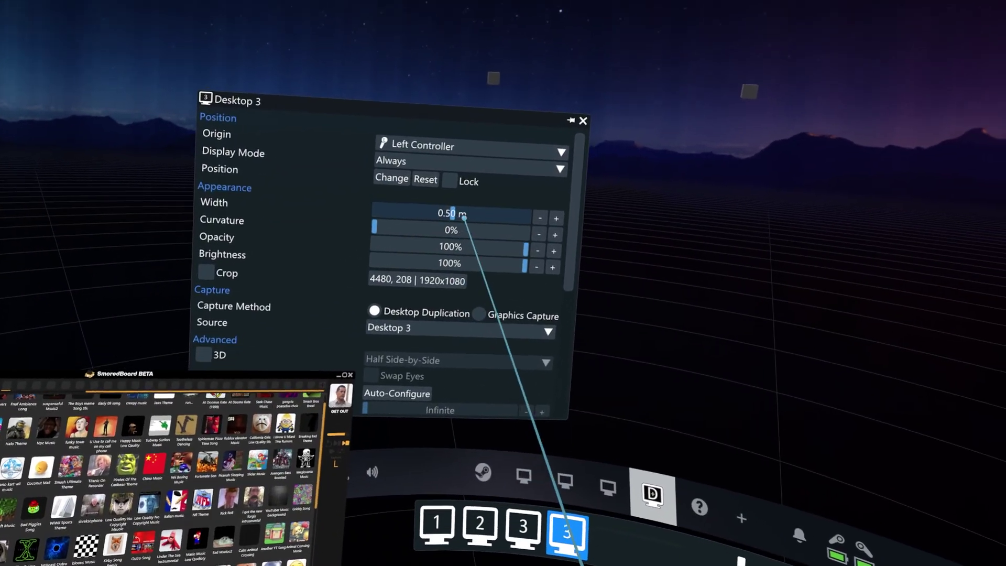
Set the desktop 3 overlay's width to 0.78 m and change its position relative to the left controller.
drag(455, 215, 602, 126)
mouse_move(393, 409)
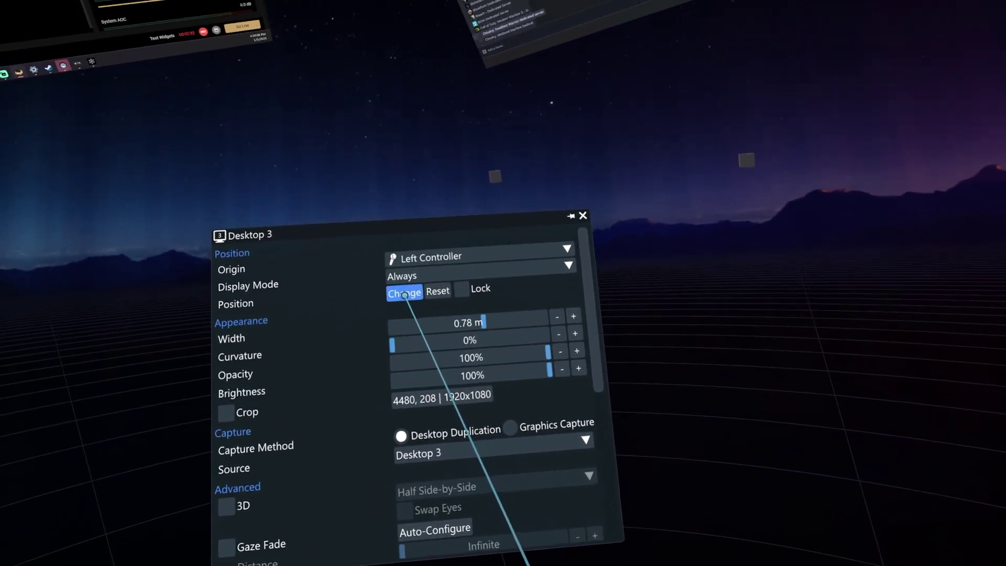
click(405, 295)
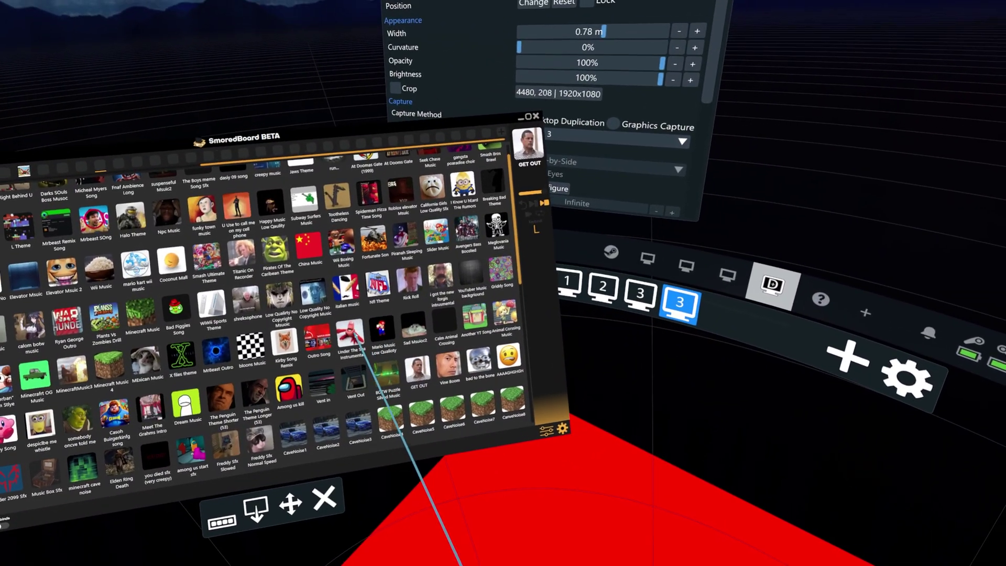
click(354, 341)
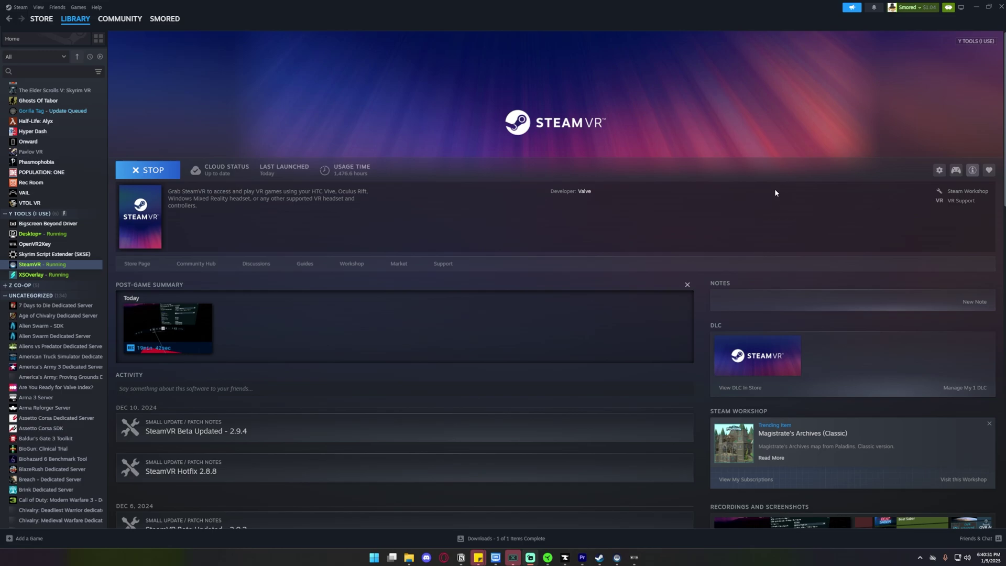
Switch to the OpenVR2Key window, which is running in the background.
click(920, 558)
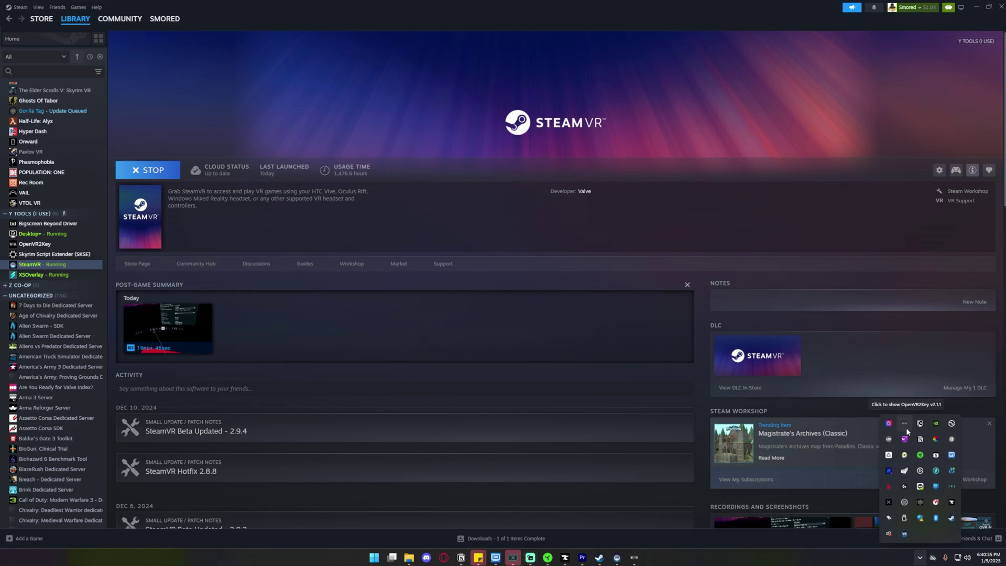
click(906, 425)
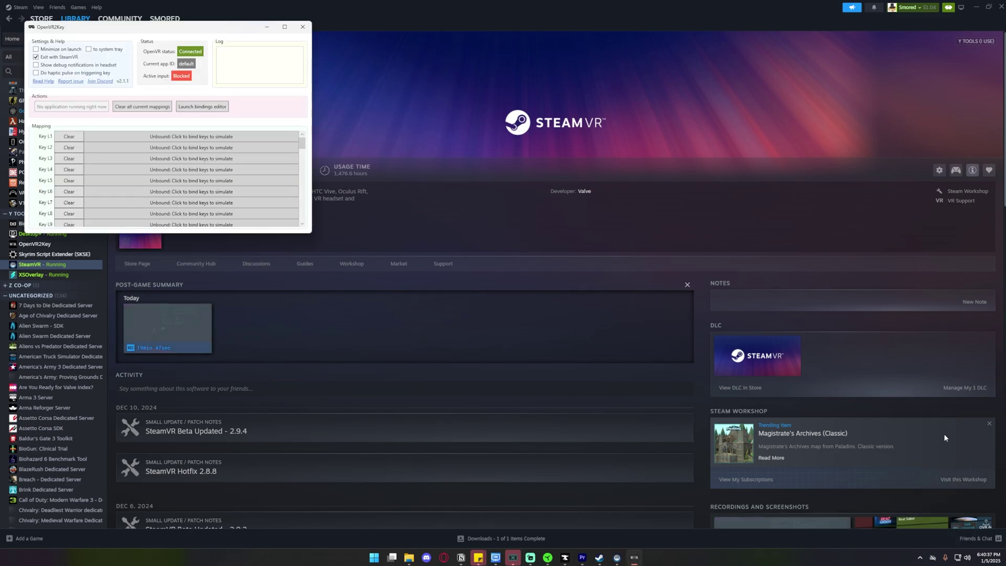
click(34, 244)
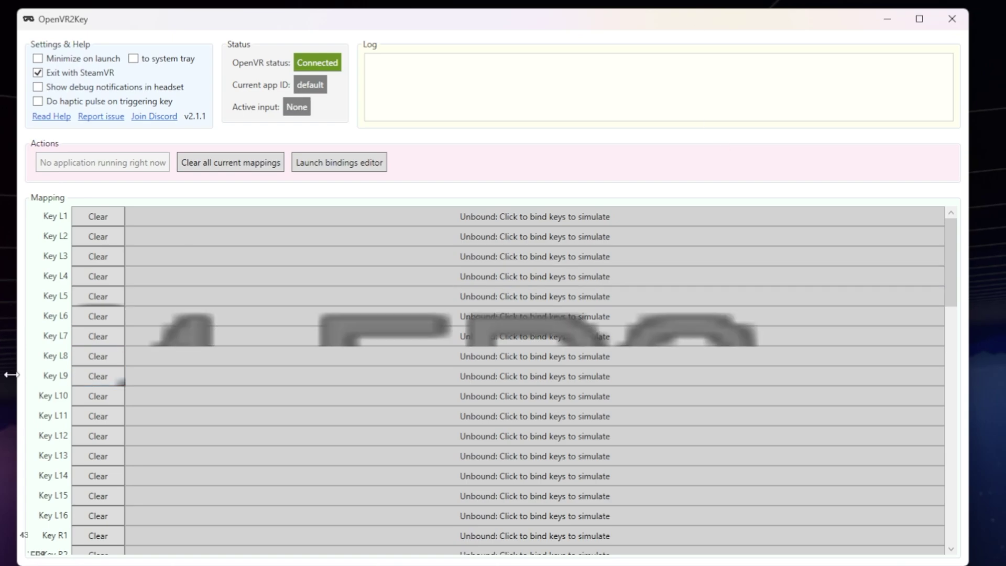
Bind Key R13 to simulate the Q key in the OpenVR2Key mapping list.
scroll(109, 367, down, 7)
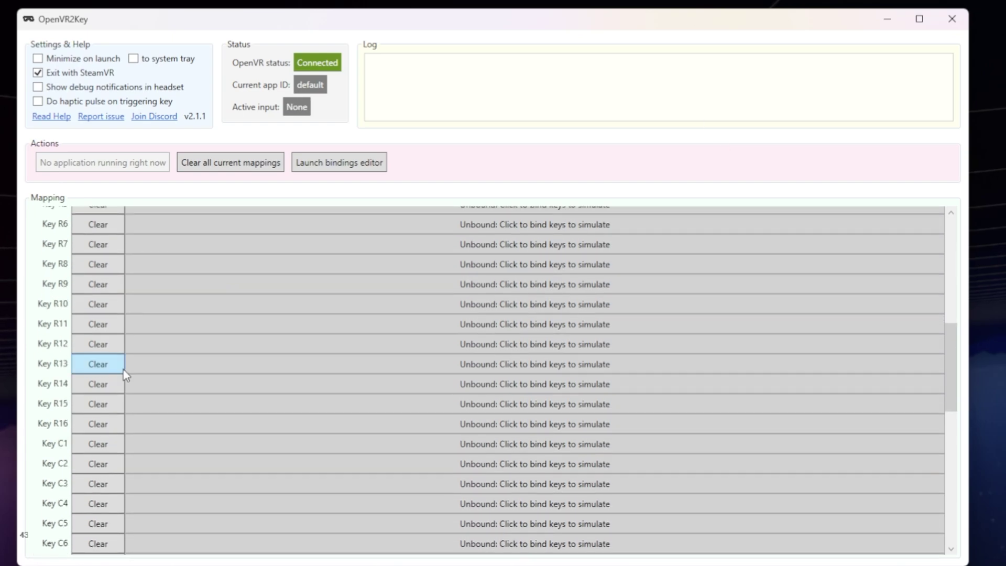
click(240, 370)
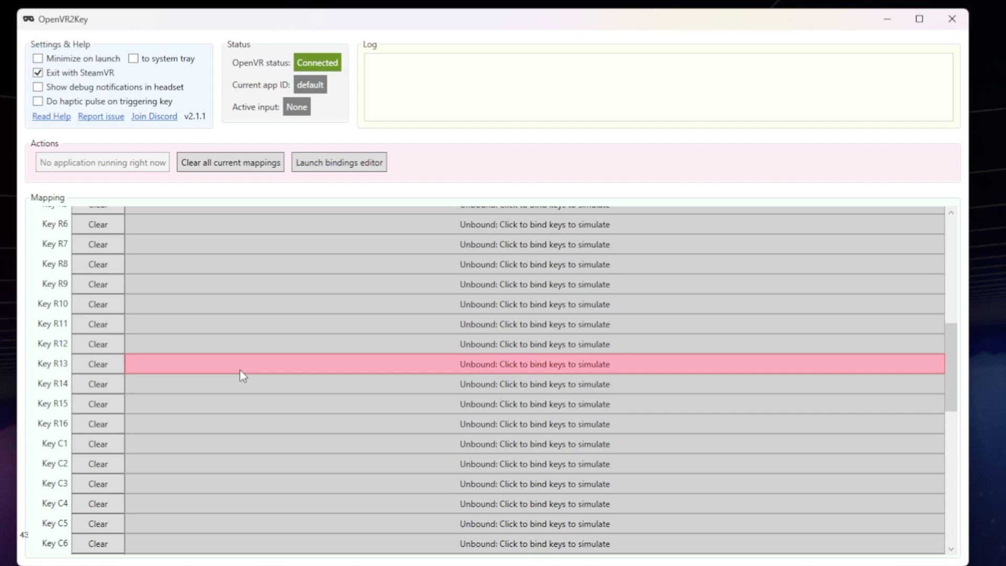
key(q)
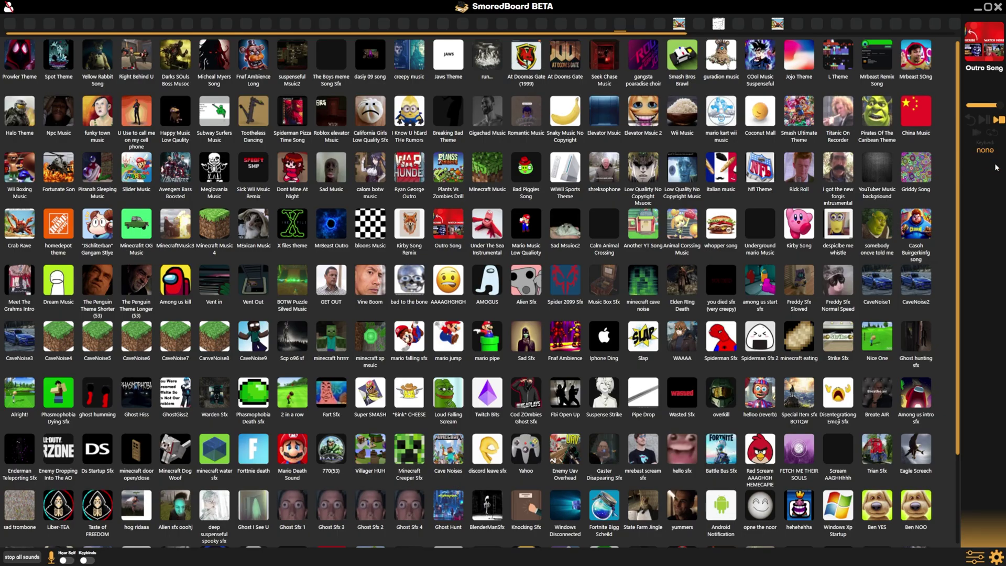
In SmoredBoard, set the Outro Song's keybind to Q, check the general settings, and return to the OpenVR2Key mappings.
click(996, 557)
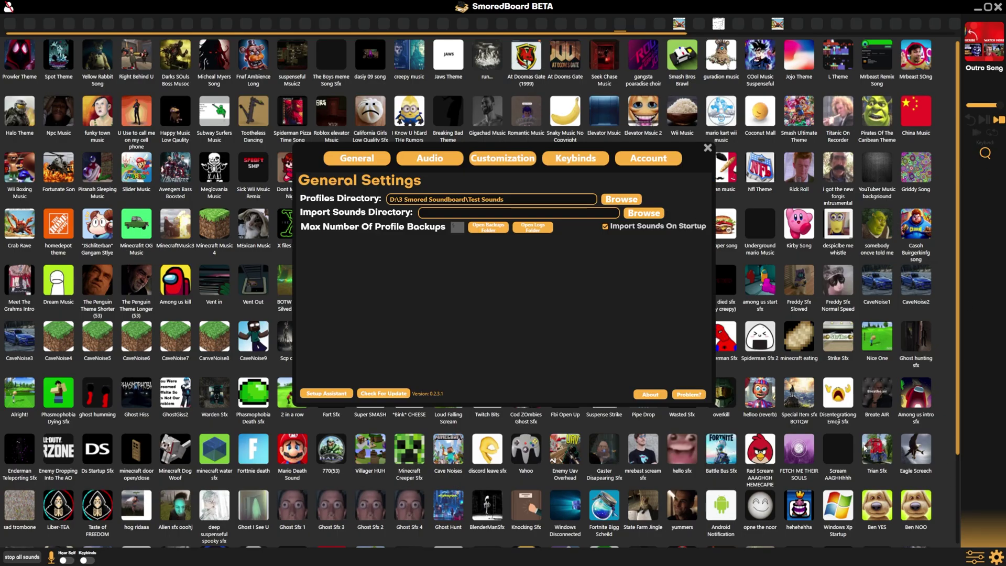
click(708, 148)
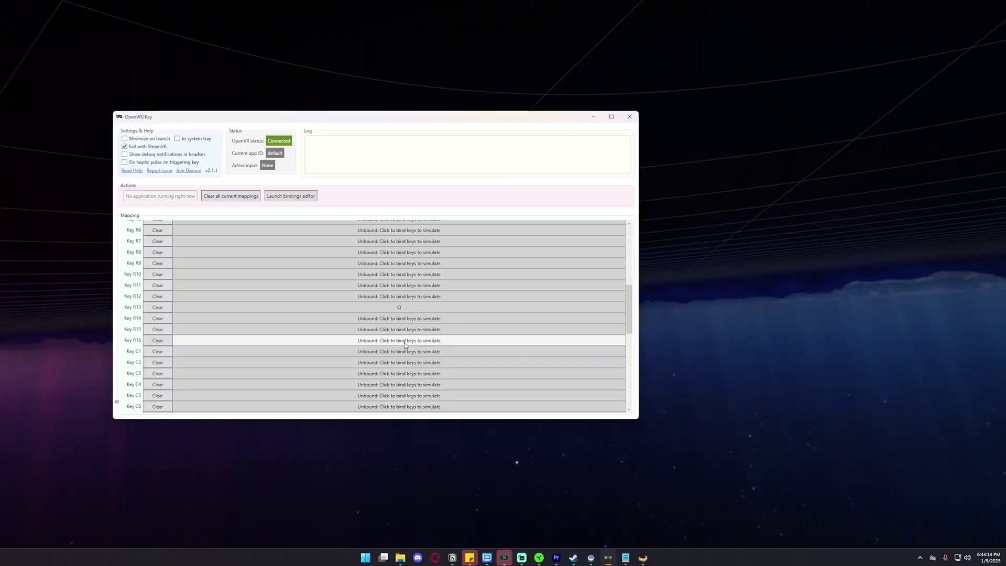
scroll(404, 342, down, 2)
scroll(391, 309, down, 1)
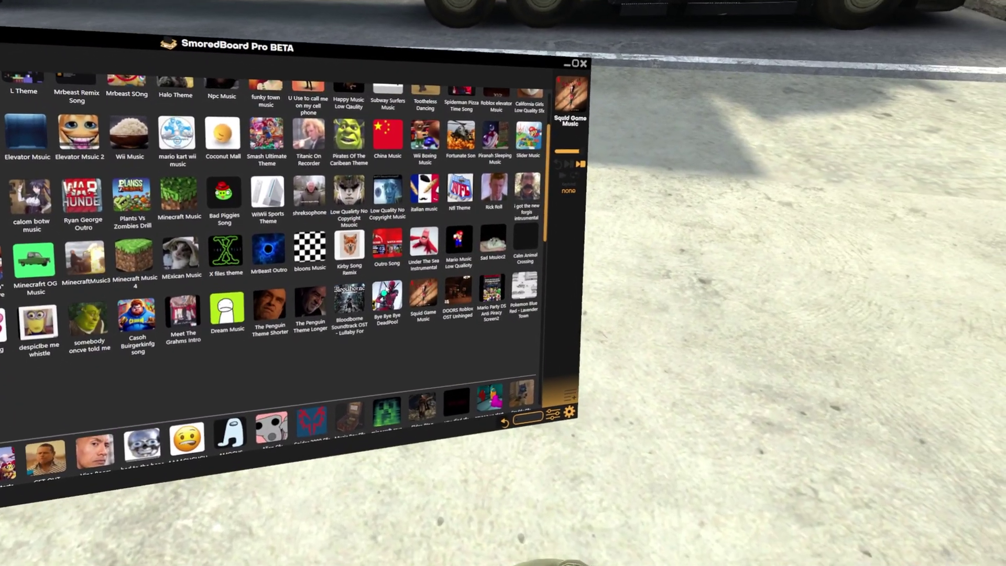
Play the Bye Bye Bye DeadPool sound from the SmoredBoard overlay inside the VR game.
click(385, 291)
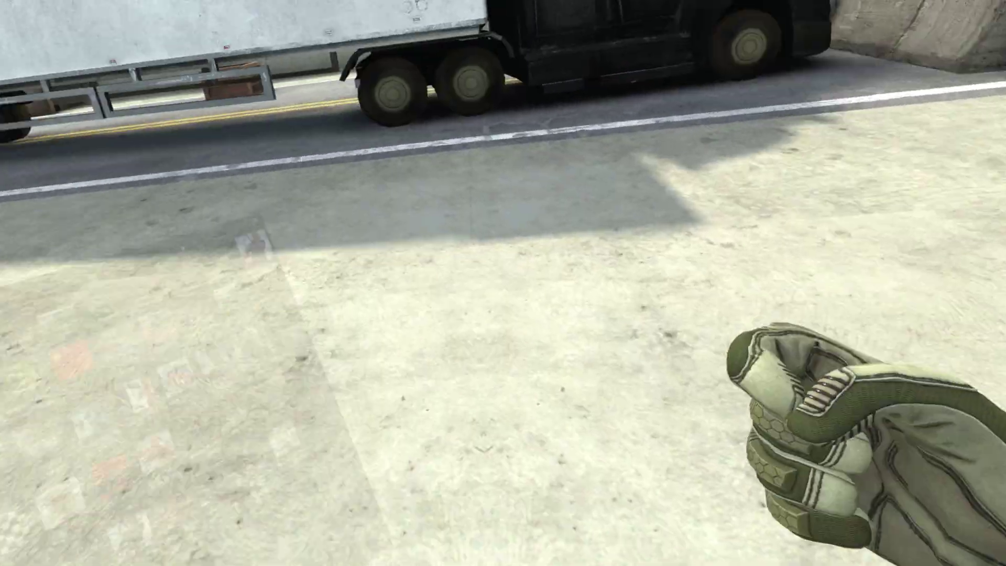